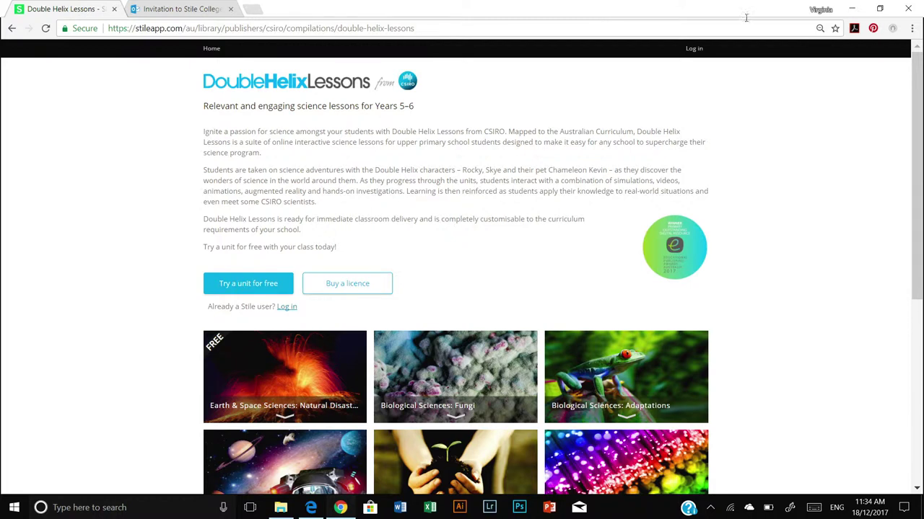
- Log in to the teacher account with the saved credentials and open the Double Helix Lessons subject
left_click(689, 50)
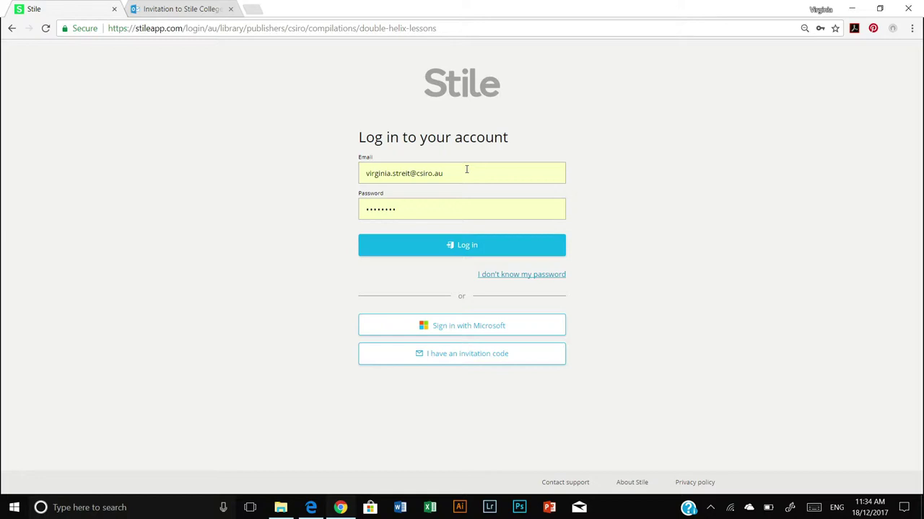
left_click(456, 246)
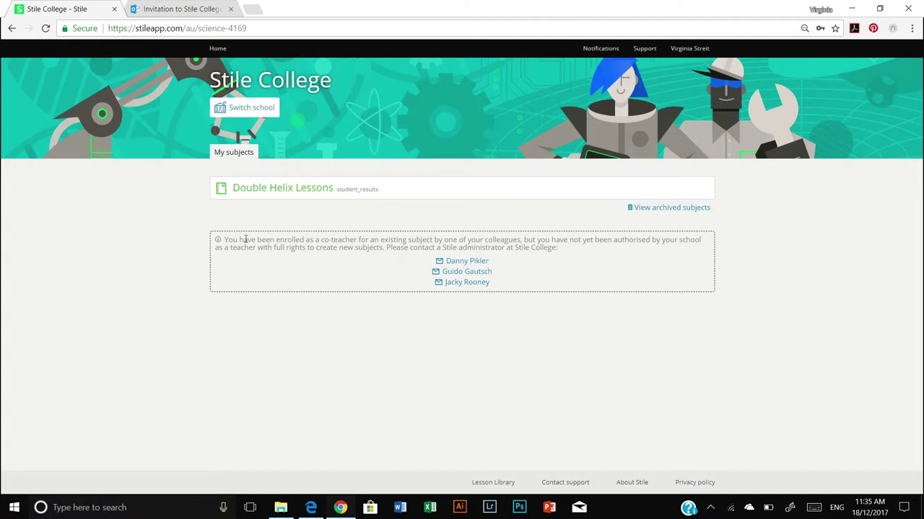
left_click(277, 189)
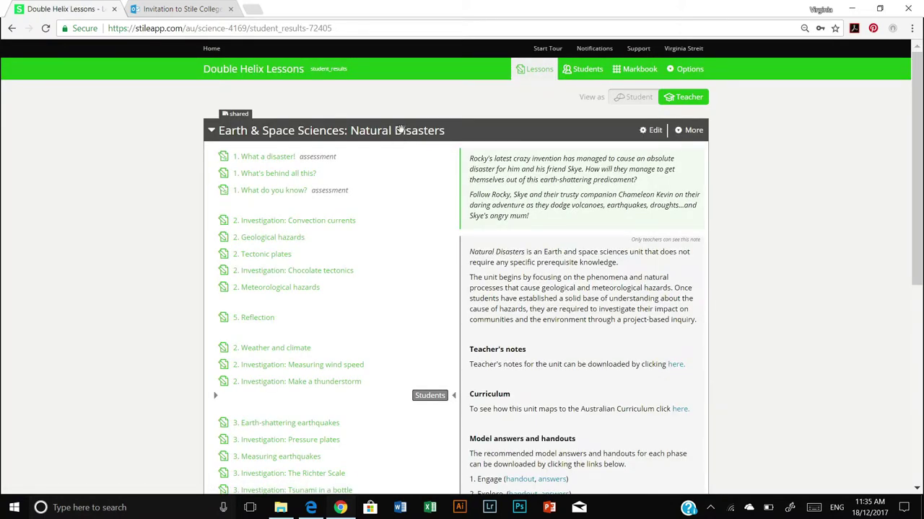
- Copy the Biological Sciences: Fungi folder from the Double Helix Lessons school library into the subject, leaving the Natural Disasters folder collapsed
left_click(399, 130)
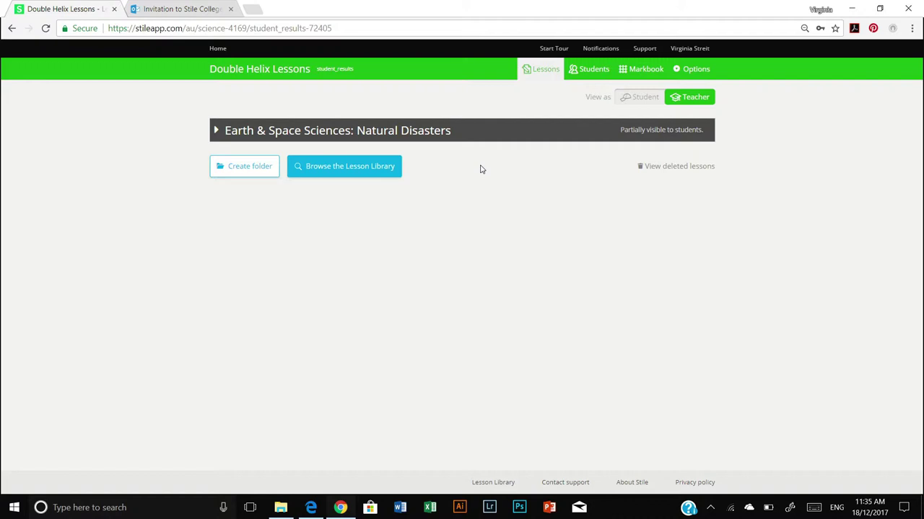
left_click(344, 172)
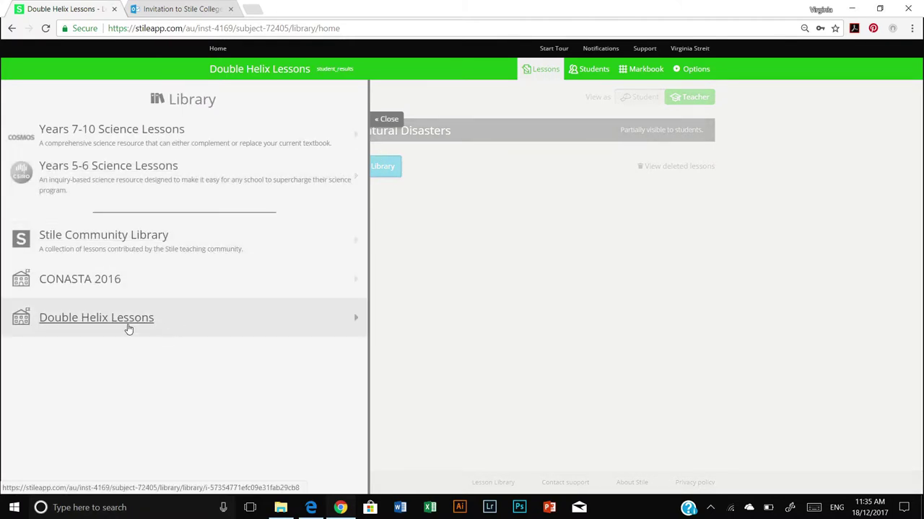
left_click(128, 326)
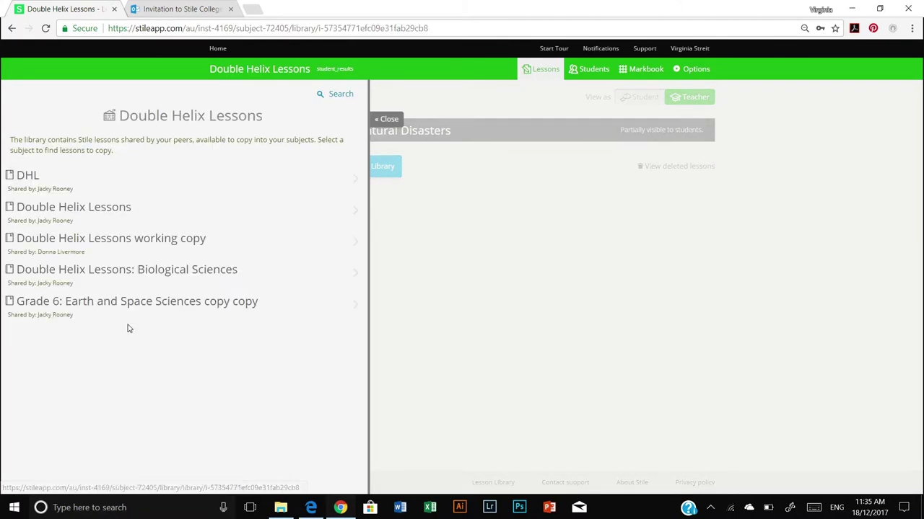
left_click(112, 211)
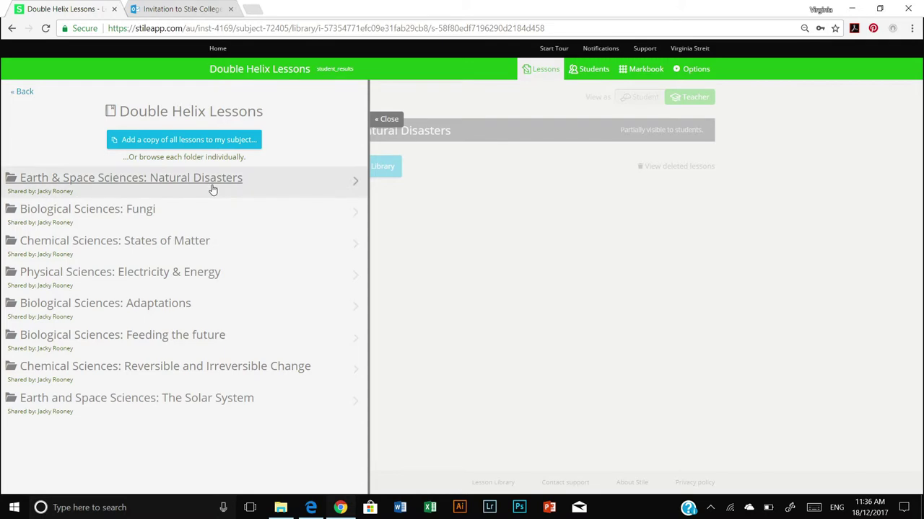
left_click(147, 213)
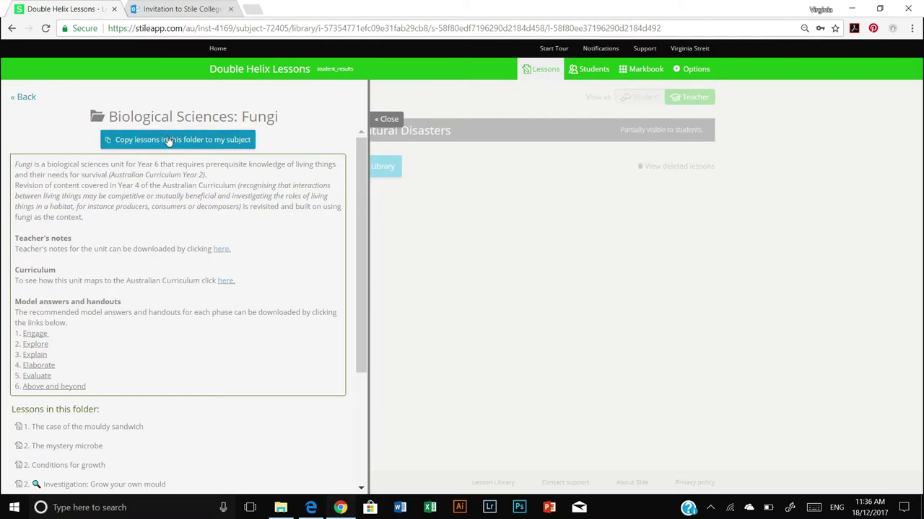
left_click(168, 141)
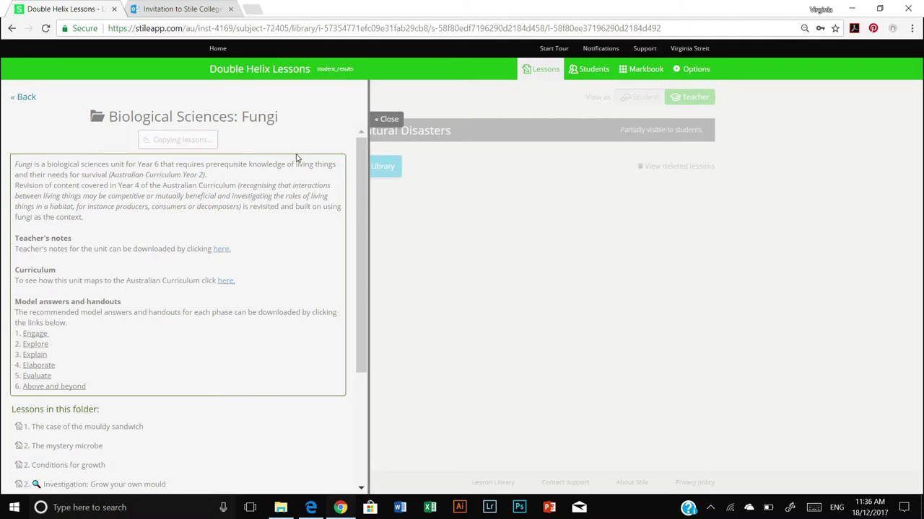
left_click(389, 120)
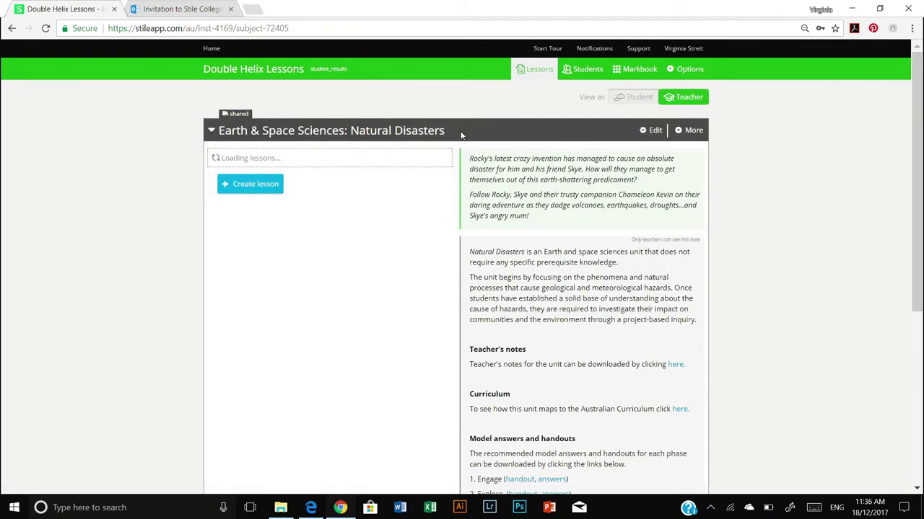
left_click(462, 134)
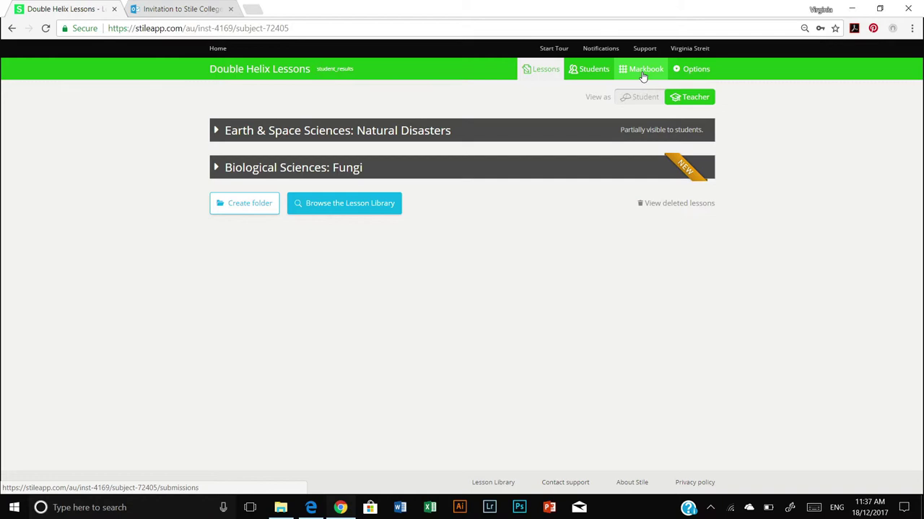
- Add a new class to the subject and name it My Class
left_click(587, 74)
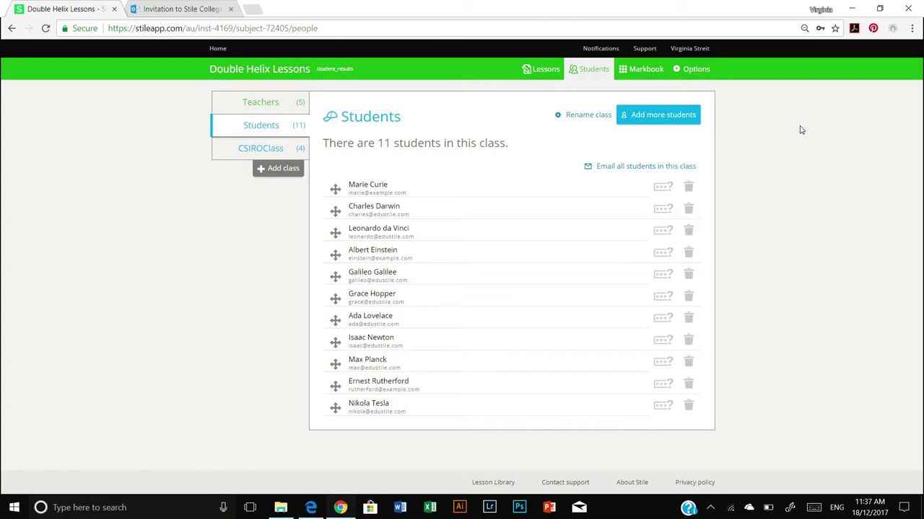
left_click(277, 170)
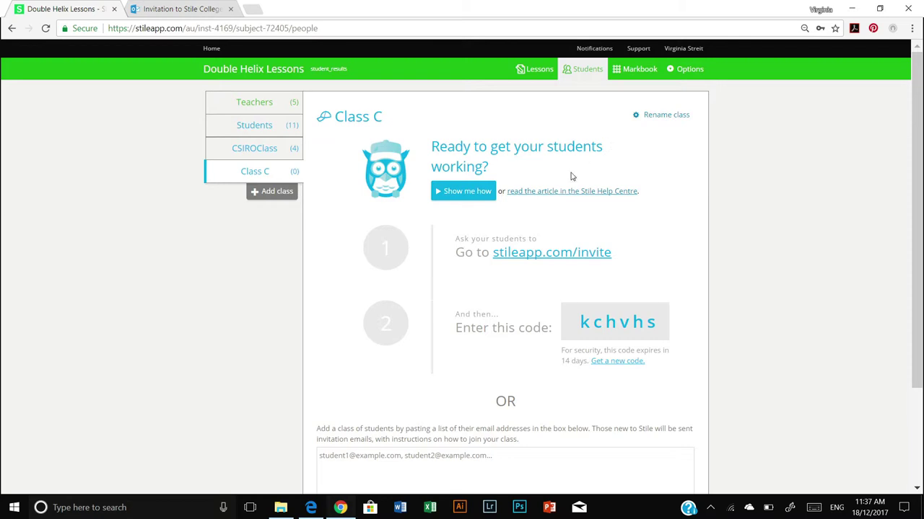
left_click(656, 117)
triple_click(410, 123)
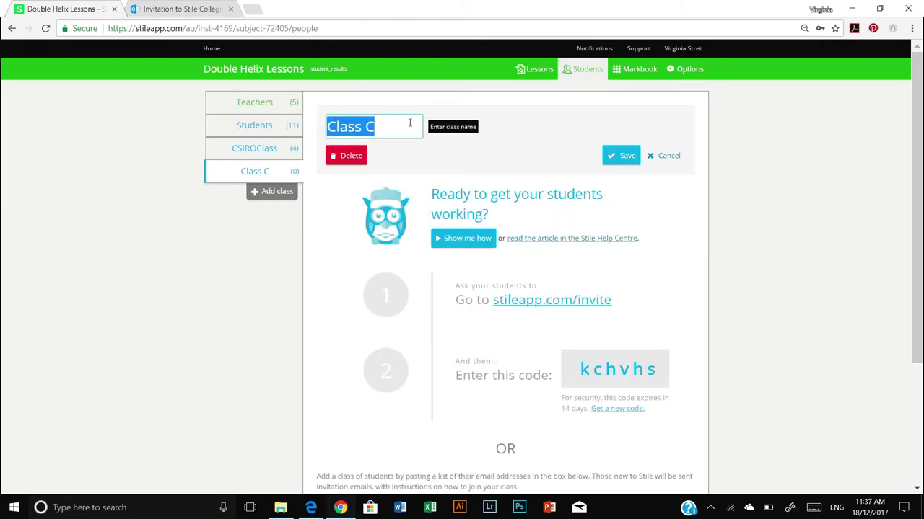
type("My ")
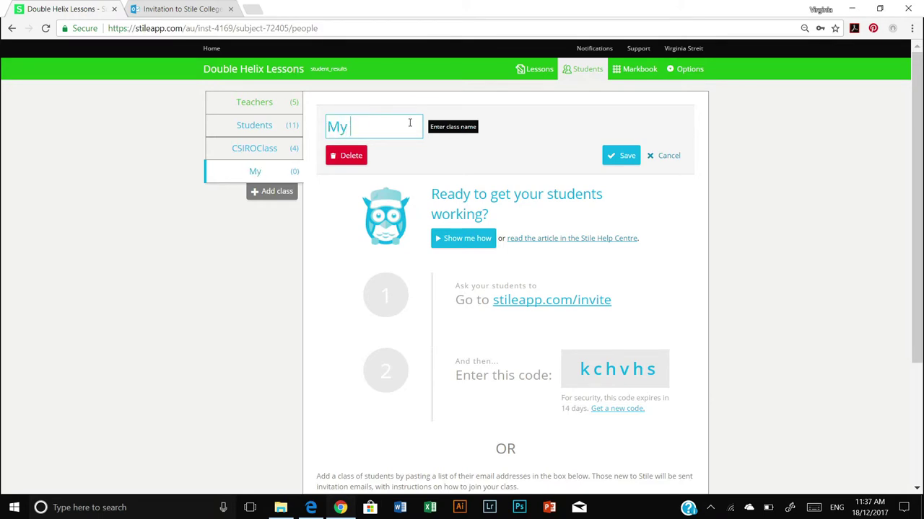
type("Class")
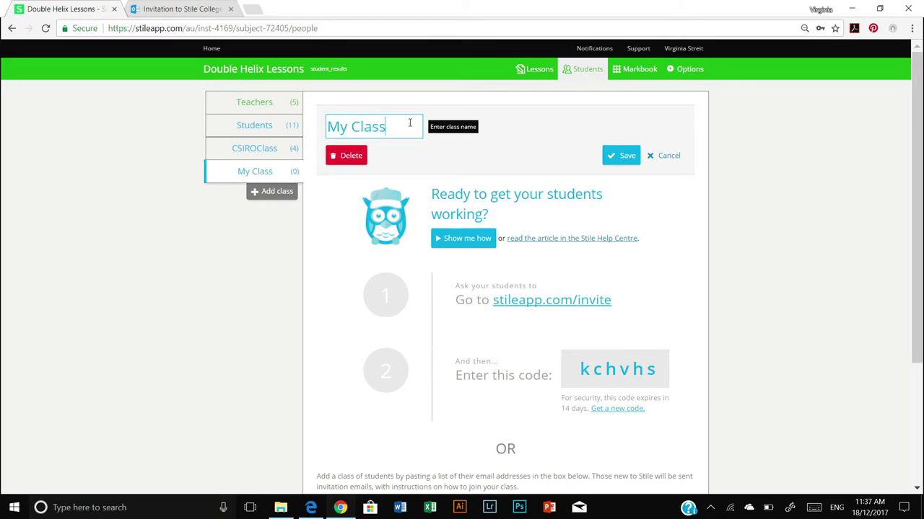
left_click(621, 156)
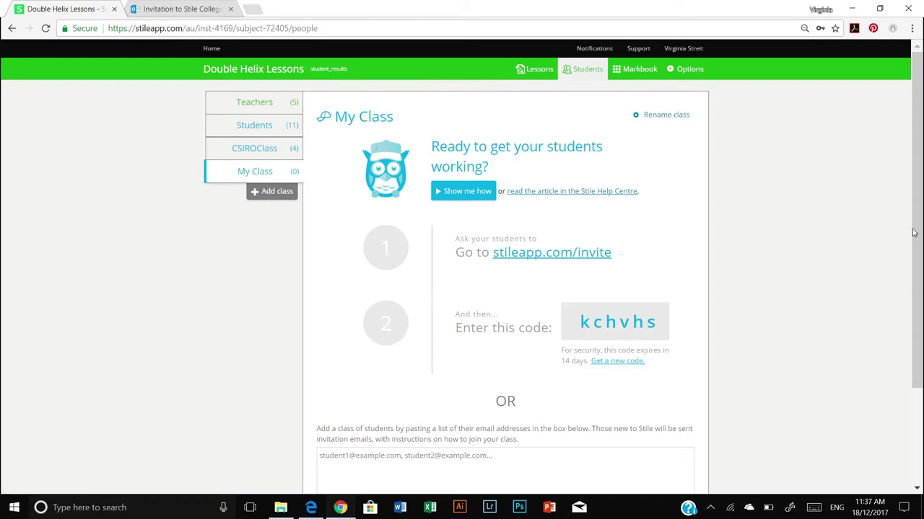
- Review My Class's student invitation options with the sample invitation e-mail, and view the CSIROClass student list
left_click_drag(912, 232, 915, 326)
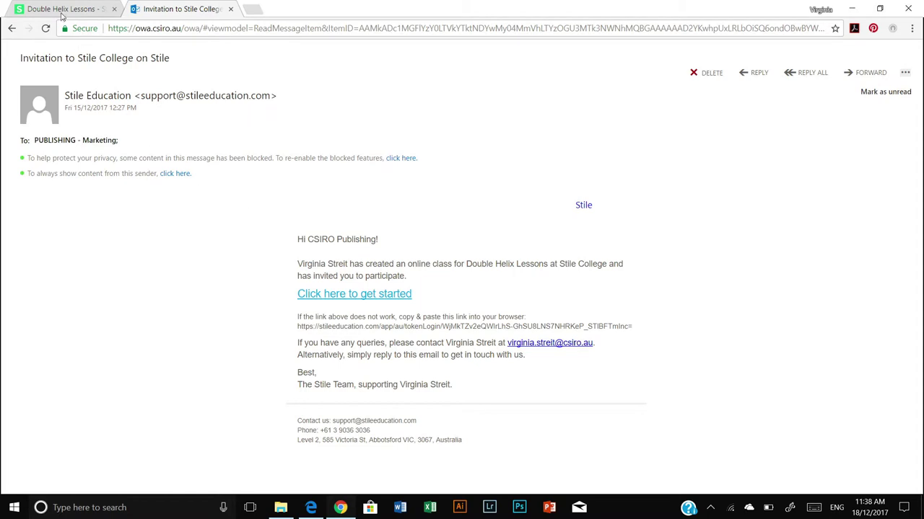
left_click(62, 10)
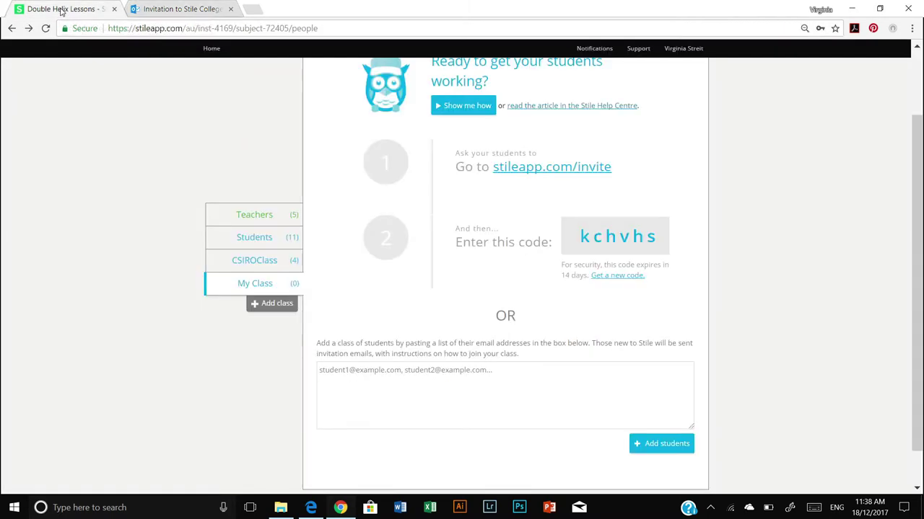
left_click(264, 263)
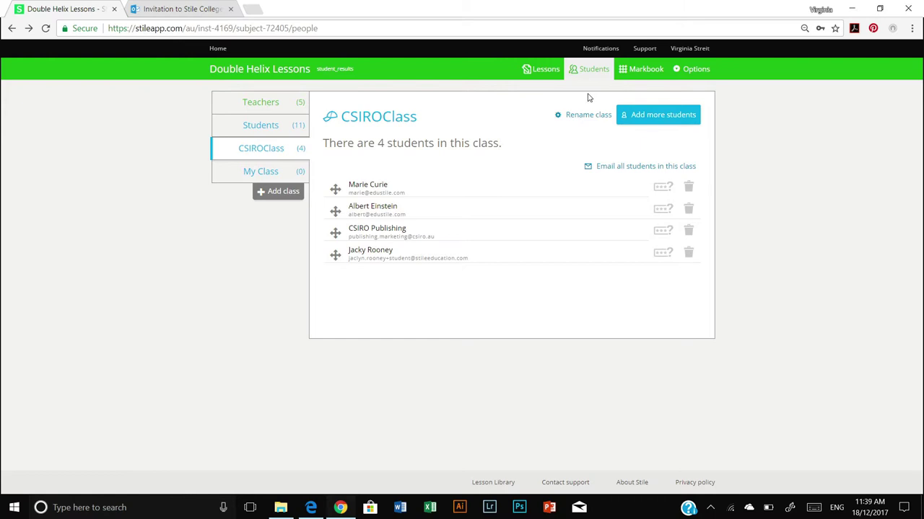
- Preview the subject's lessons as a student with the Fungi folder collapsed, and return to the teacher view
left_click(545, 69)
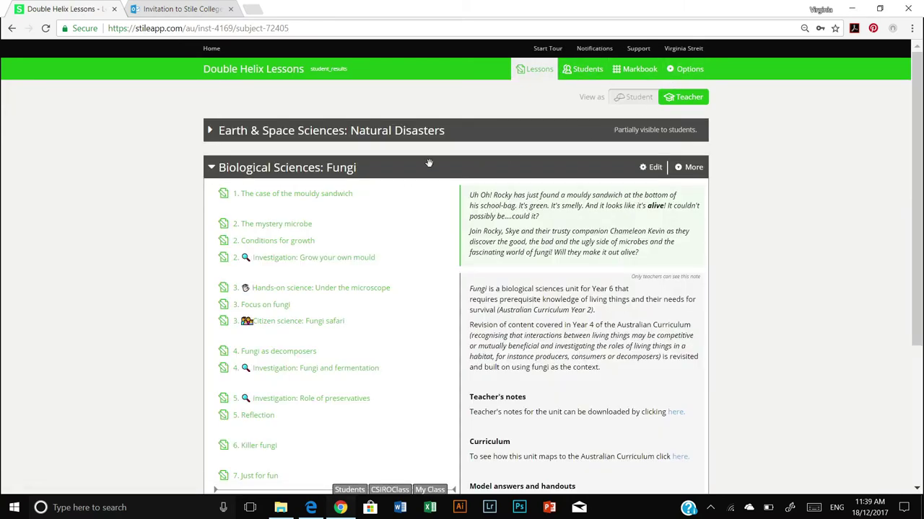
left_click(414, 168)
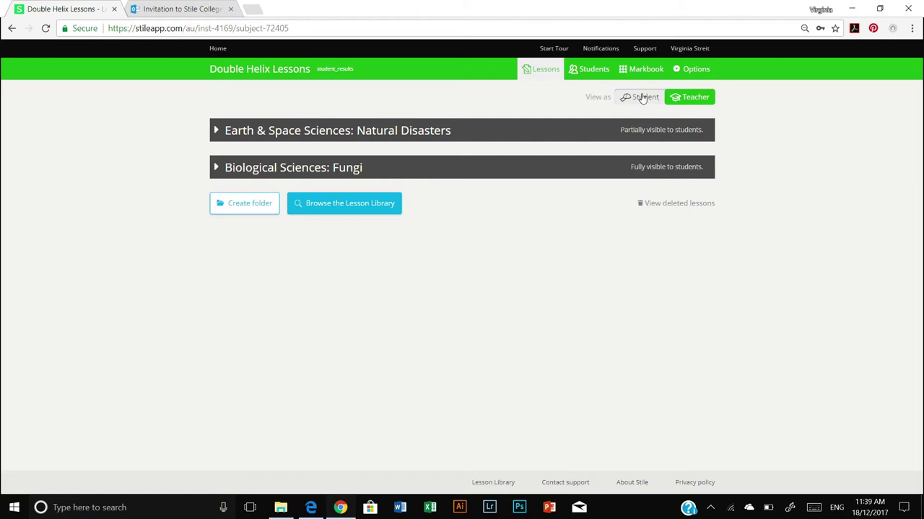
left_click(643, 98)
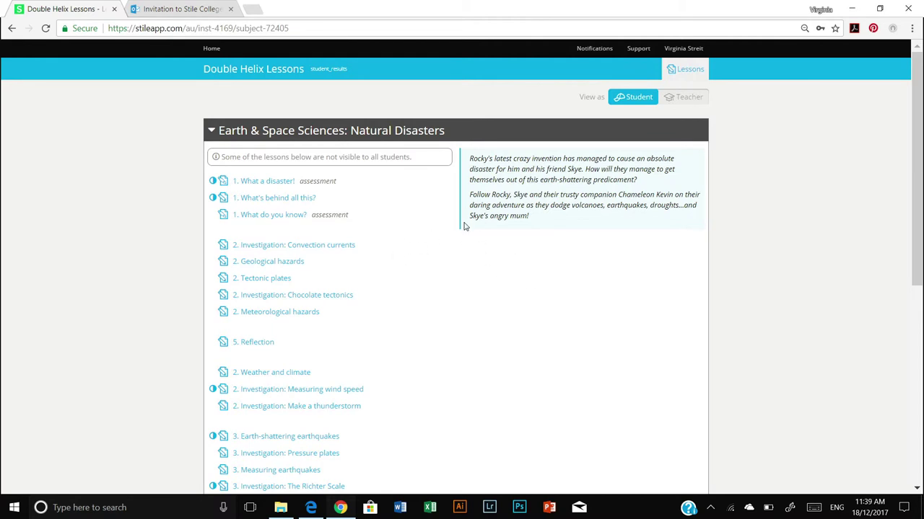
left_click(687, 97)
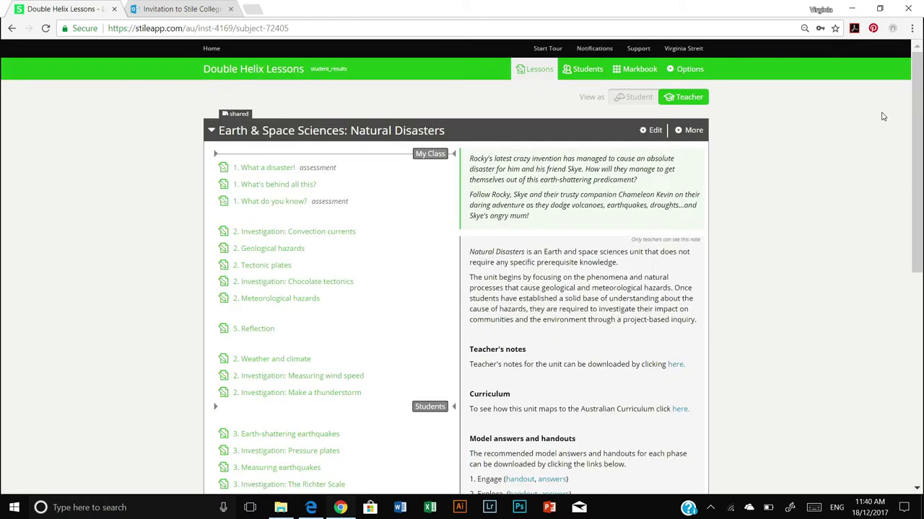
- Make only the three phase 1 lessons of Natural Disasters visible to My Class, and check which lessons the Students class can see
left_click_drag(918, 99, 919, 122)
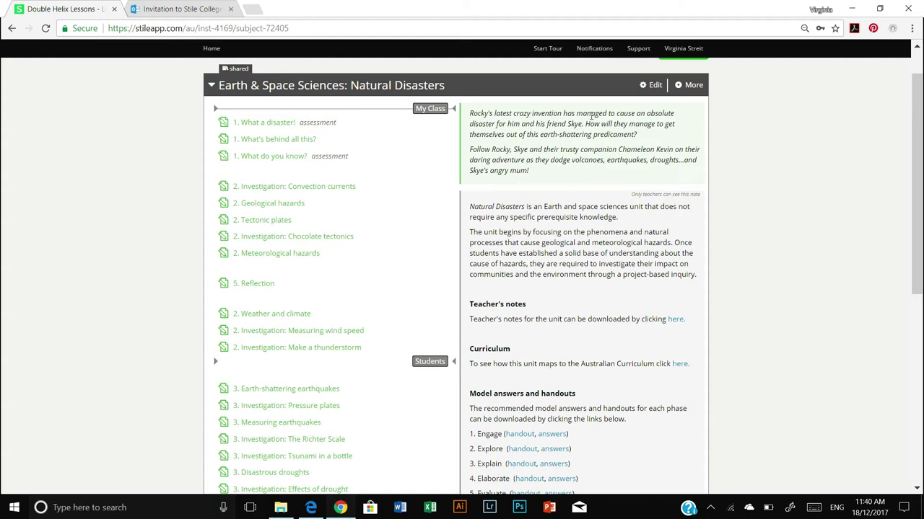
left_click_drag(918, 114, 920, 218)
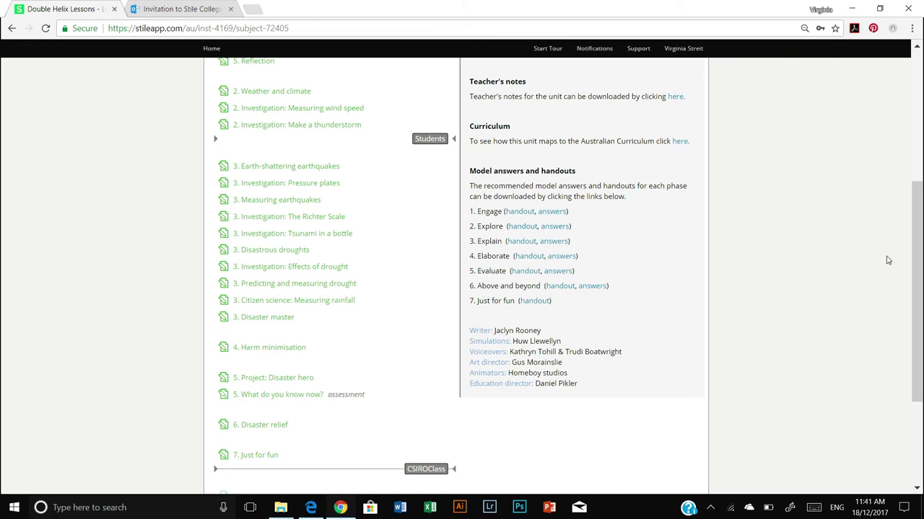
left_click_drag(914, 246, 912, 173)
left_click_drag(913, 173, 913, 148)
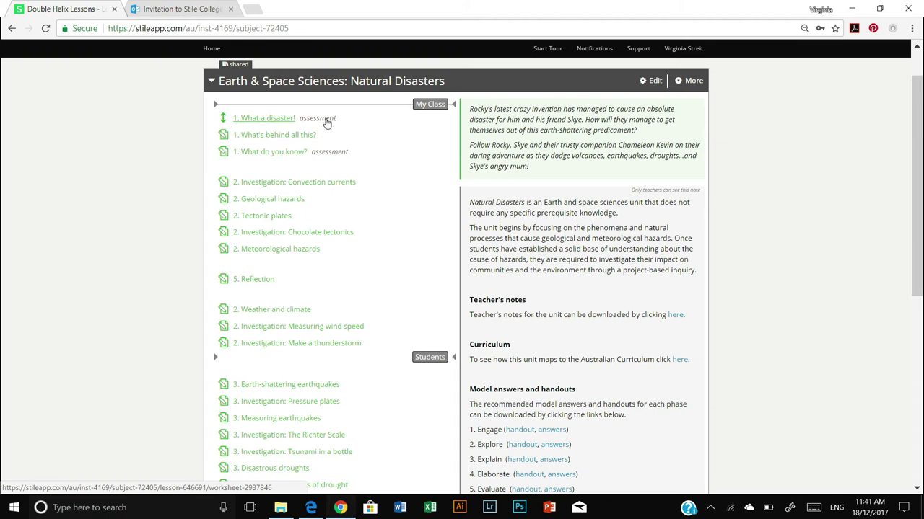
mouse_move(431, 105)
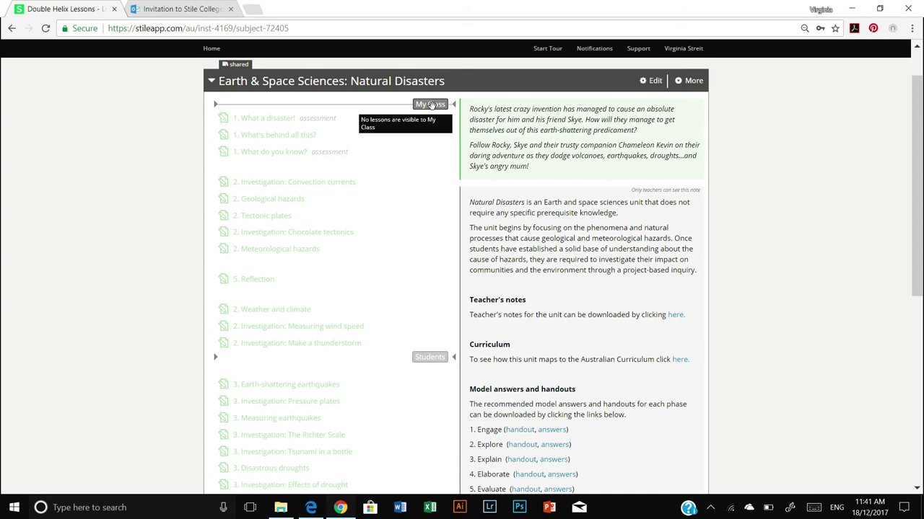
scroll(431, 105, "down", 1)
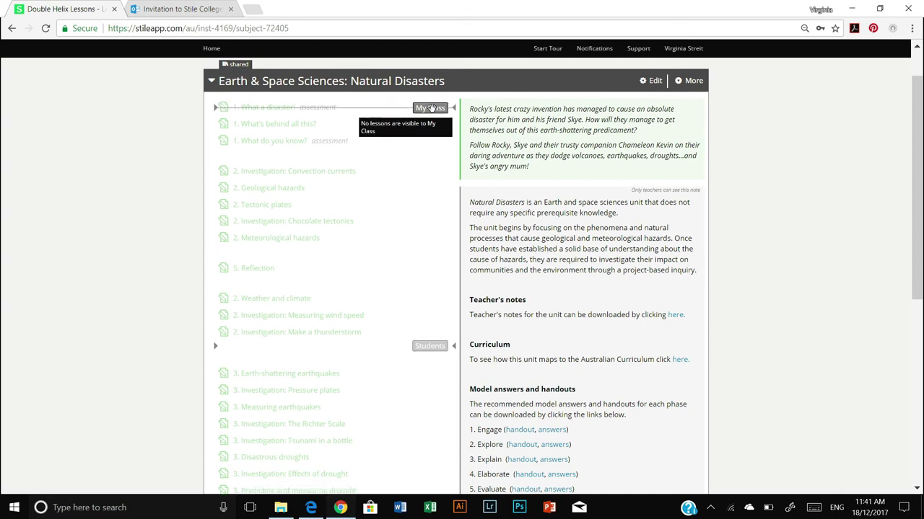
left_click_drag(431, 105, 436, 154)
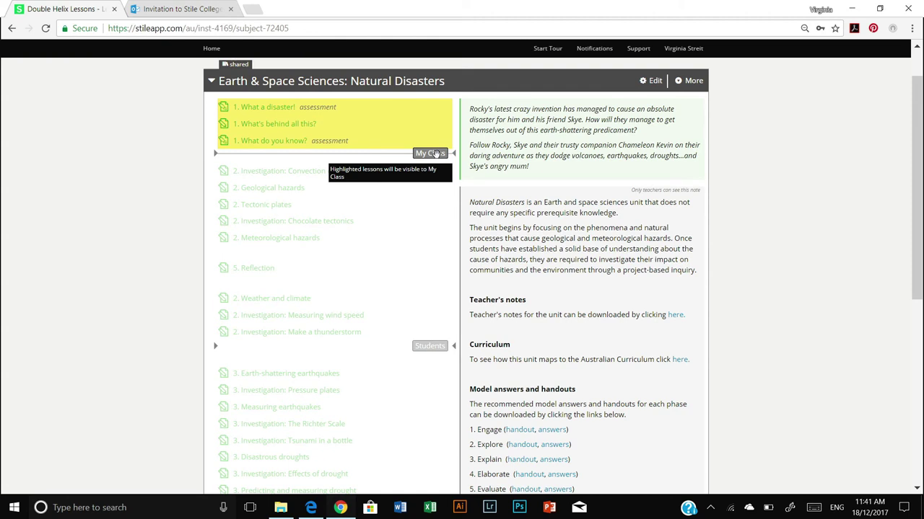
left_click_drag(436, 154, 437, 155)
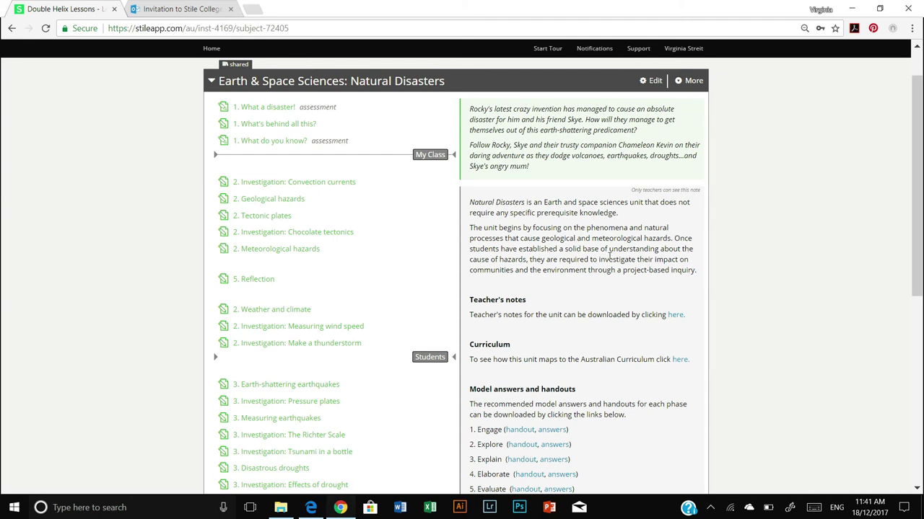
mouse_move(426, 357)
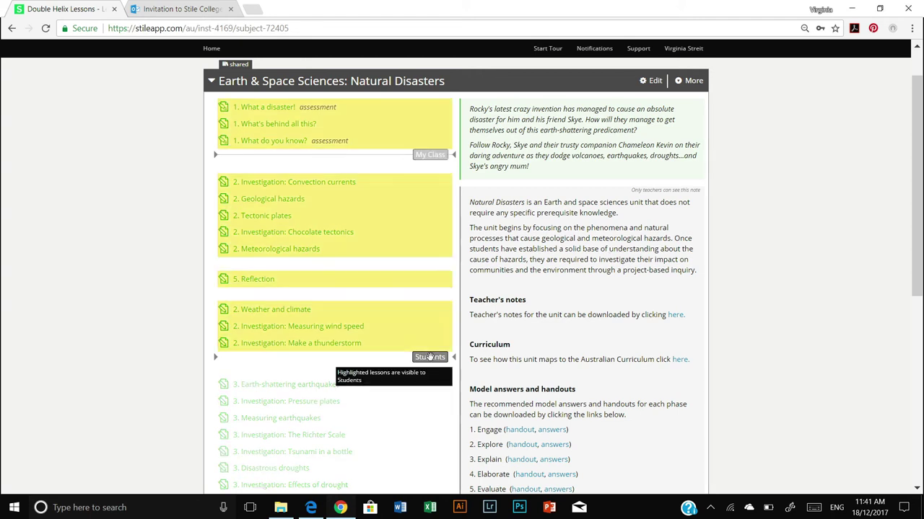